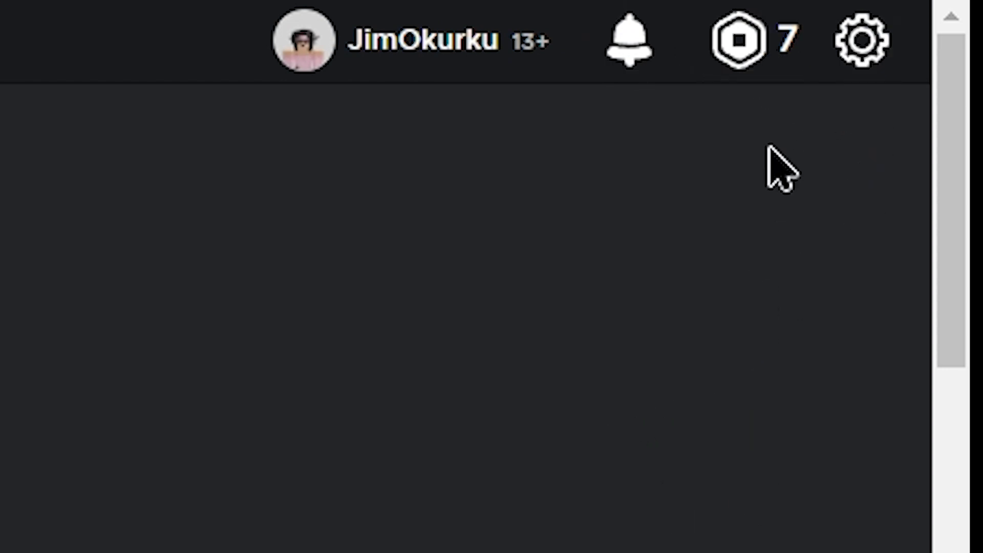
# Step: Preview the top bar's settings, Robux and search menus, then walk the avatar in-game
pyautogui.click(862, 40)
pyautogui.click(756, 41)
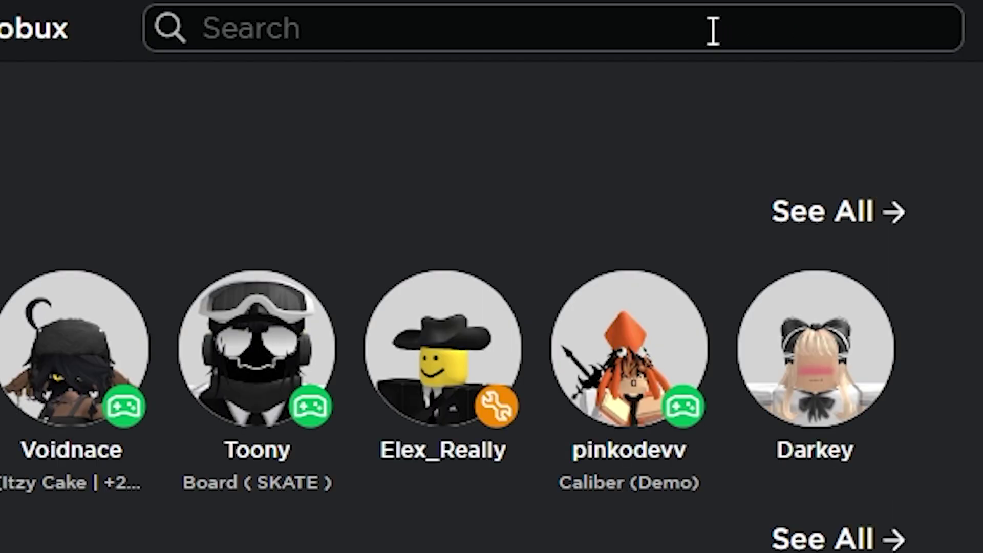
pyautogui.click(713, 31)
pyautogui.write('fdgfd')
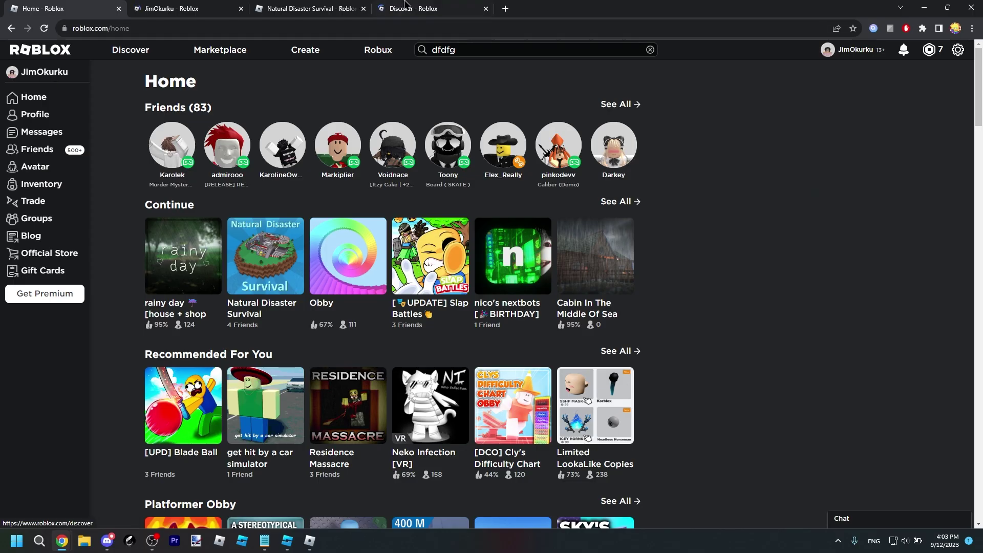
pyautogui.click(194, 6)
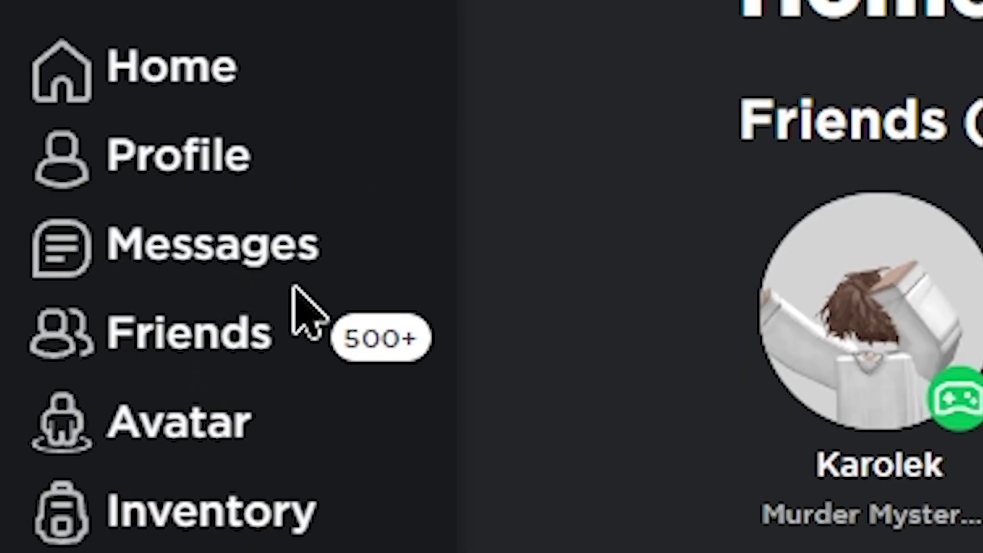
pyautogui.scroll(-1, 307, 313)
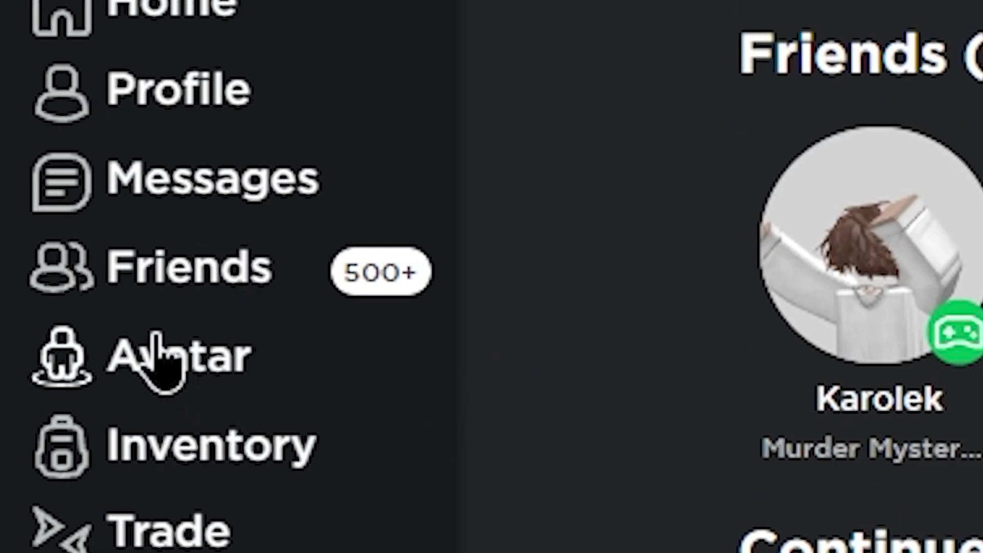
pyautogui.scroll(-1, 162, 353)
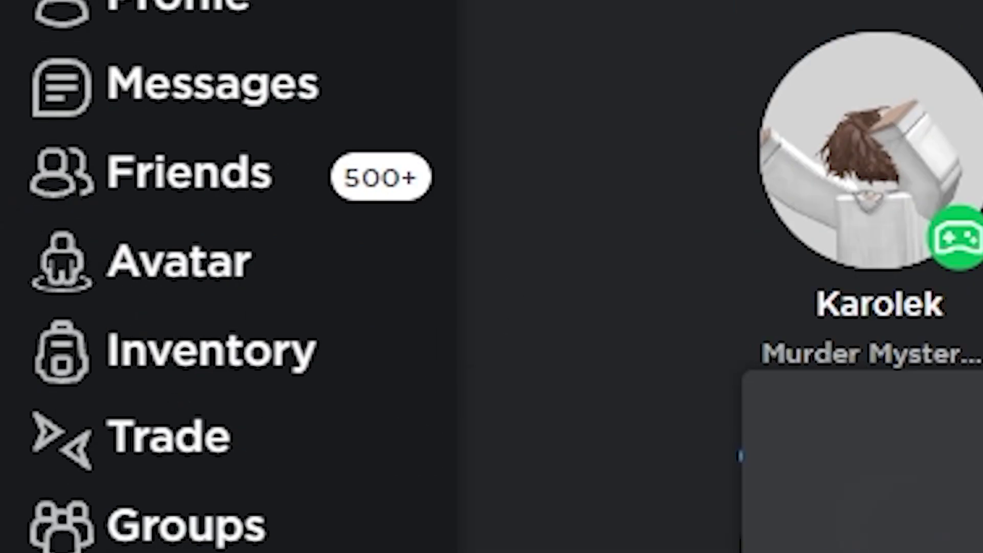
pyautogui.scroll(-1, 533, 131)
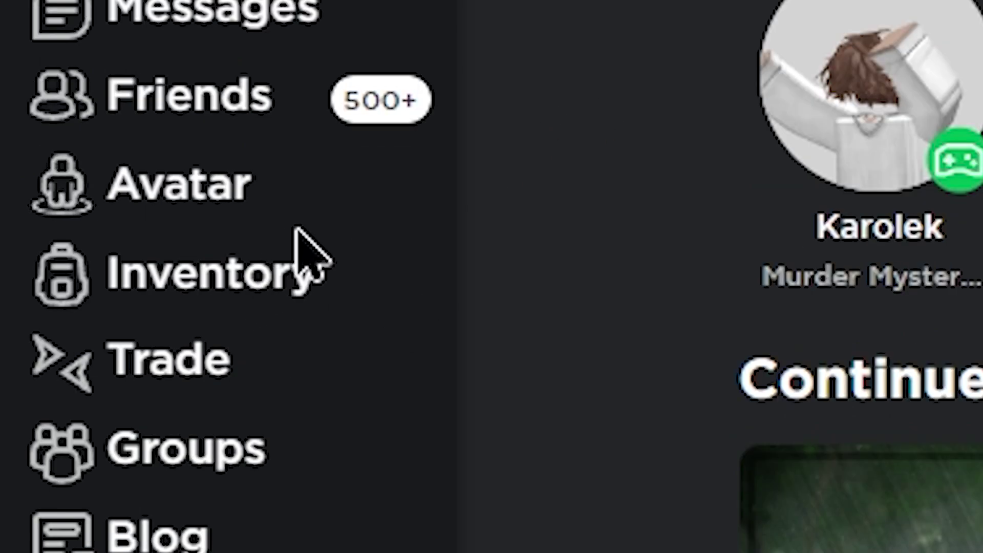
pyautogui.scroll(-1, 369, 254)
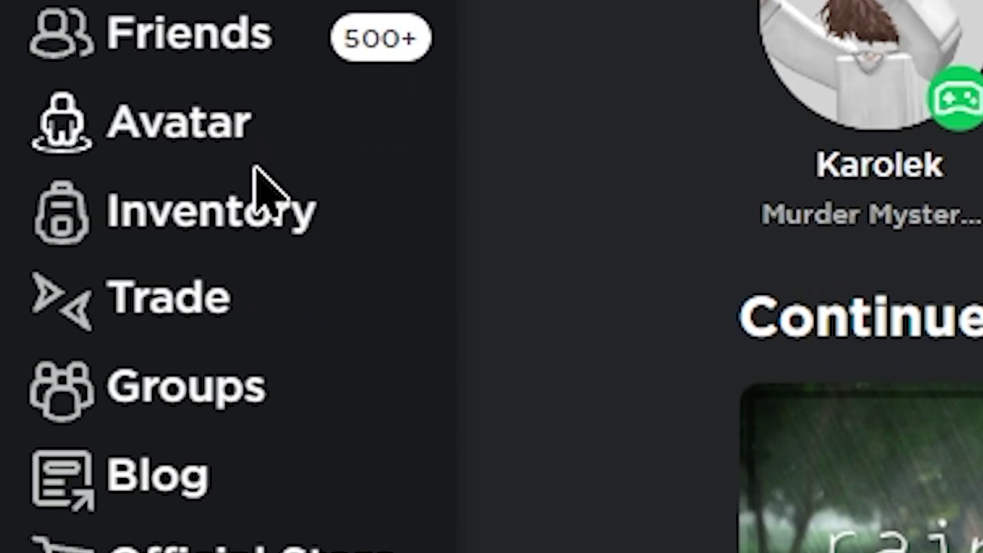
pyautogui.scroll(-2, 218, 334)
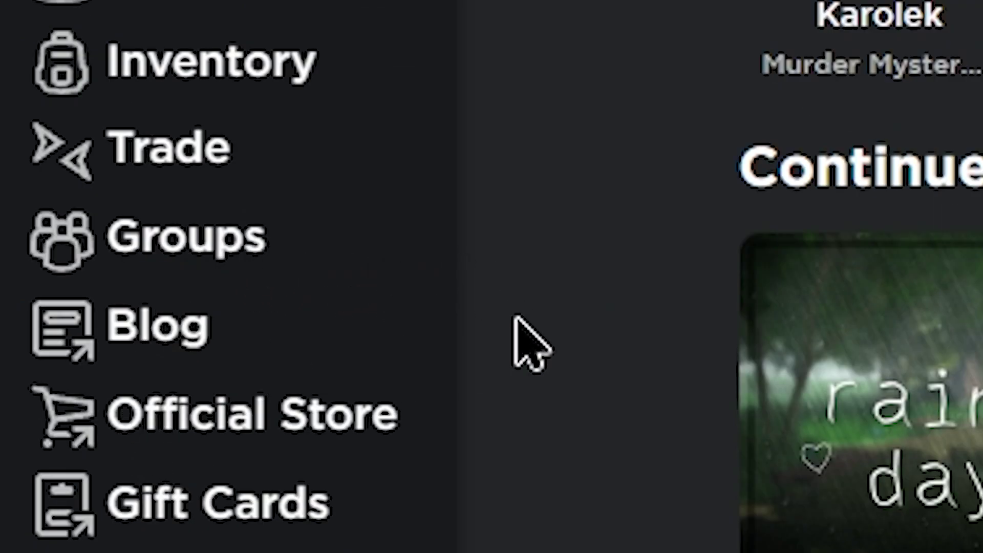
pyautogui.scroll(-2, 530, 431)
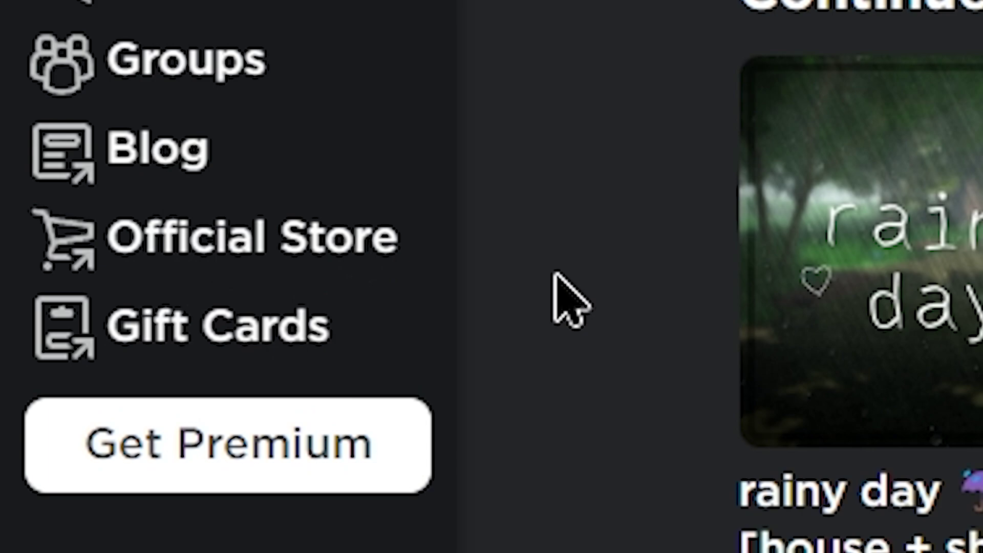
pyautogui.scroll(-2, 578, 308)
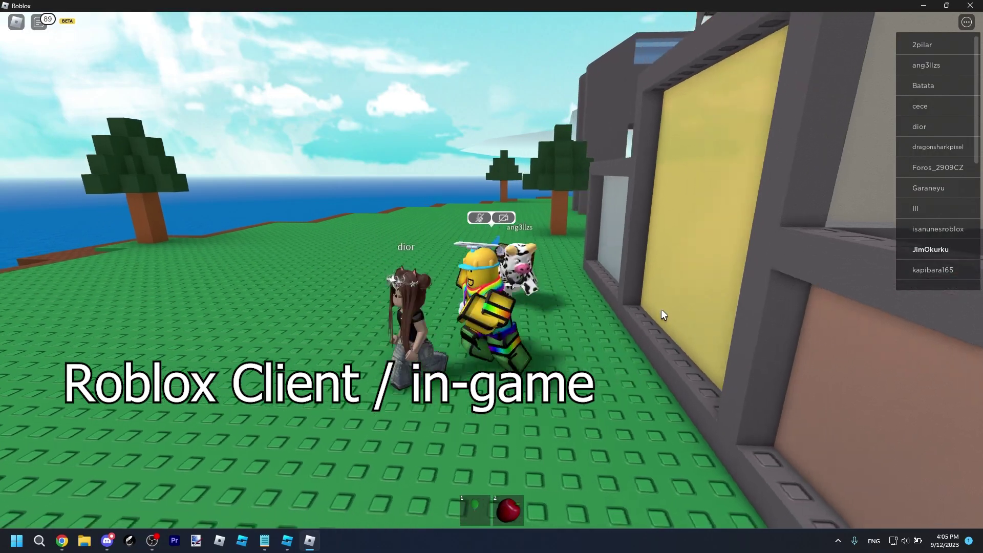
pyautogui.press('a')
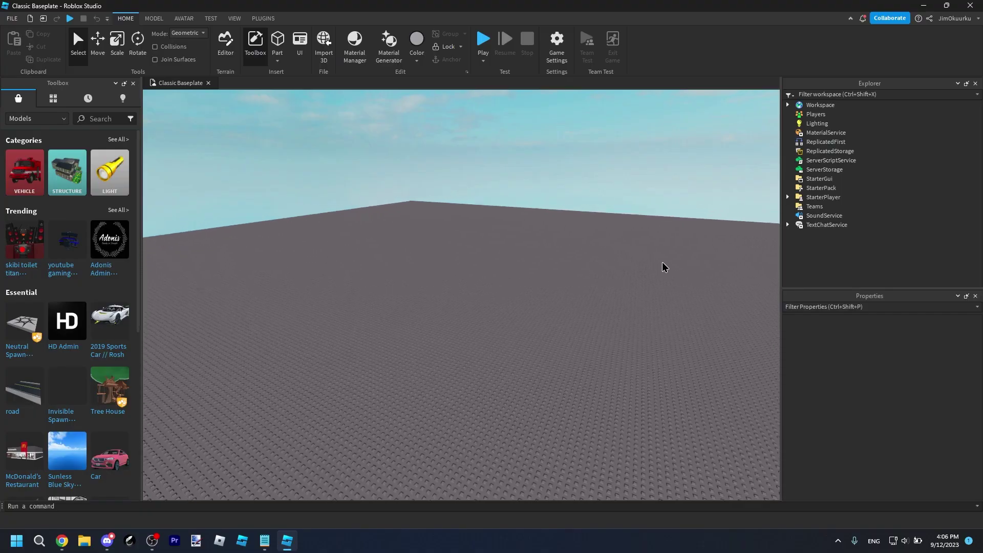
pyautogui.scroll(-10, 665, 268)
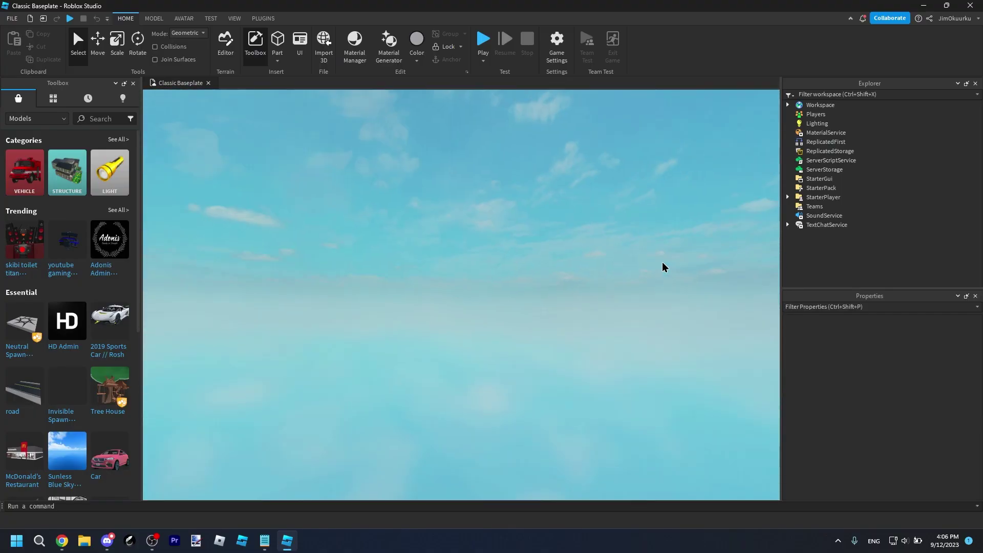